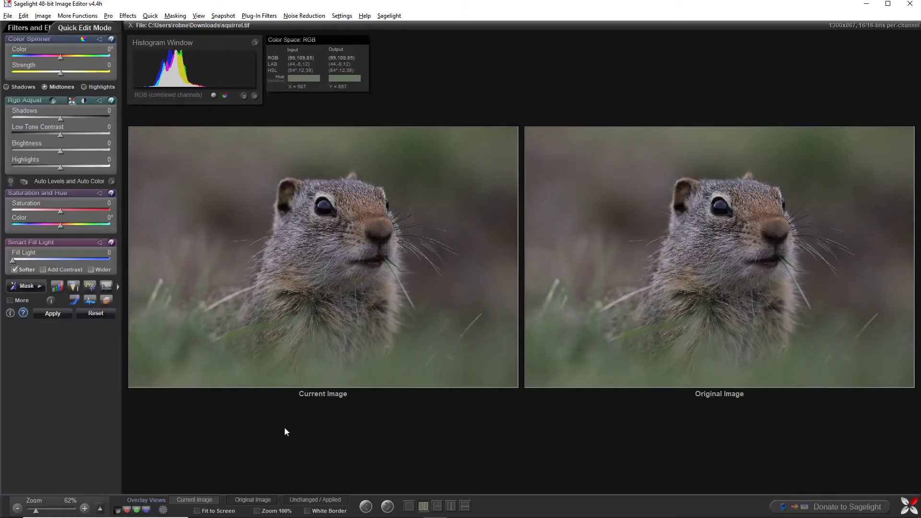
Show the squirrel photo alone in single view and open Single-Frame HDR > HDR Details
{"action": "left_click", "coordinate": [409, 506]}
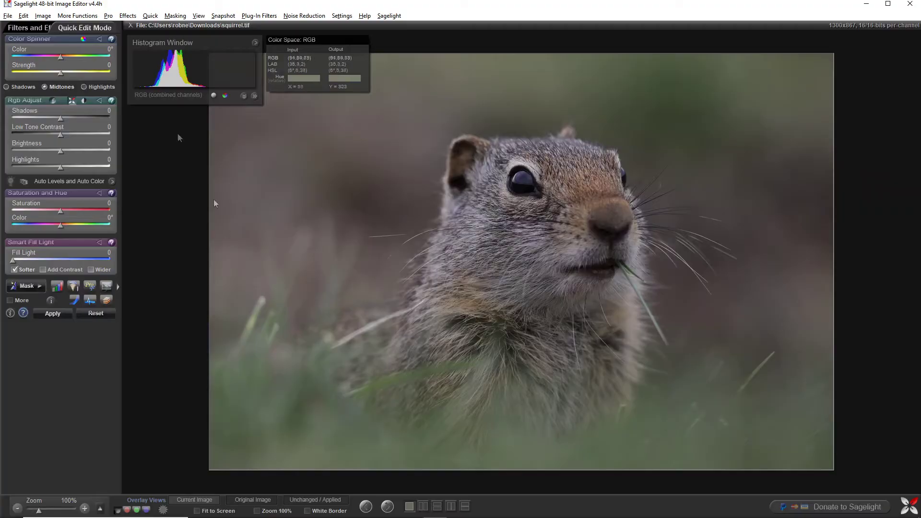
{"action": "left_click", "coordinate": [77, 15]}
{"action": "mouse_move", "coordinate": [87, 32]}
{"action": "mouse_move", "coordinate": [108, 16]}
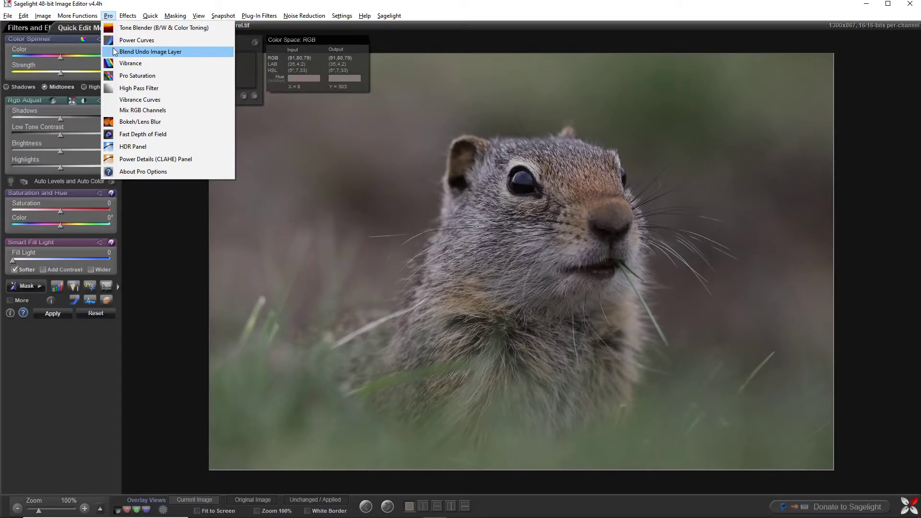
{"action": "mouse_move", "coordinate": [77, 16]}
{"action": "mouse_move", "coordinate": [143, 27]}
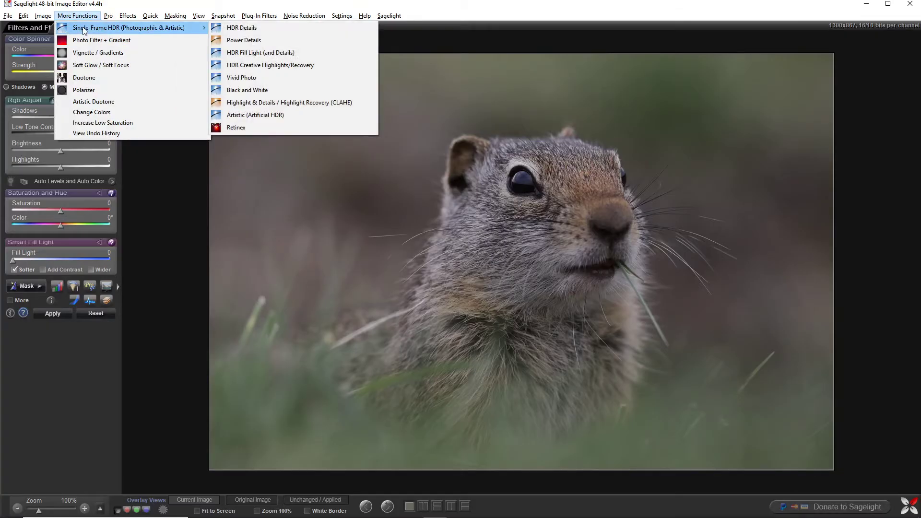
{"action": "left_click", "coordinate": [269, 30]}
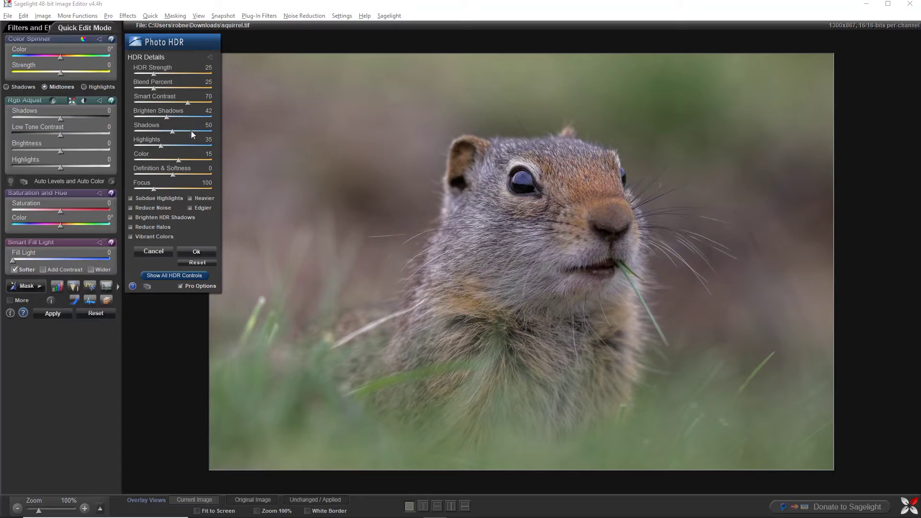
Toggle between the unchanged and HDR-applied previews of the squirrel photo
{"action": "left_click", "coordinate": [337, 499]}
{"action": "double_click", "coordinate": [338, 500]}
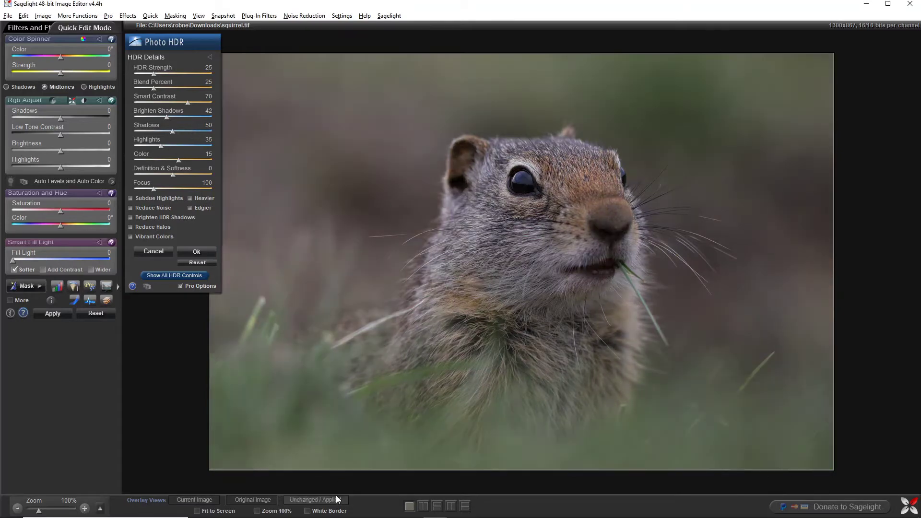
{"action": "left_click", "coordinate": [318, 503]}
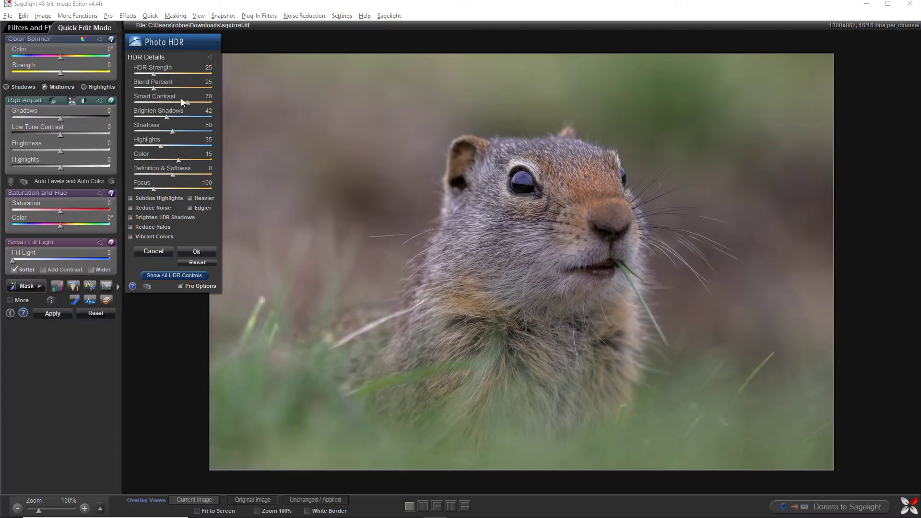
Set Smart Contrast 71, HDR Strength 25 and Shadows about 69, then apply HDR Details
{"action": "left_click_drag", "start_coordinate": [199, 101], "coordinate": [168, 117]}
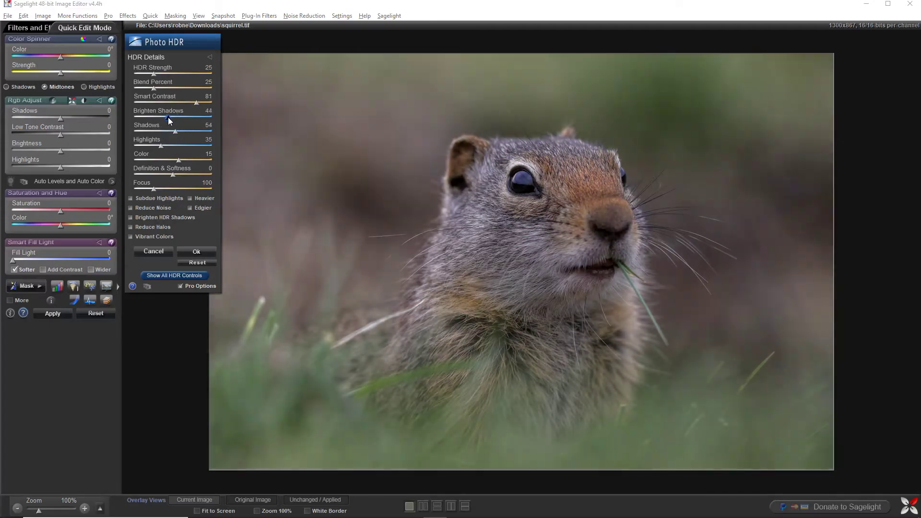
{"action": "left_click_drag", "start_coordinate": [173, 73], "coordinate": [175, 73]}
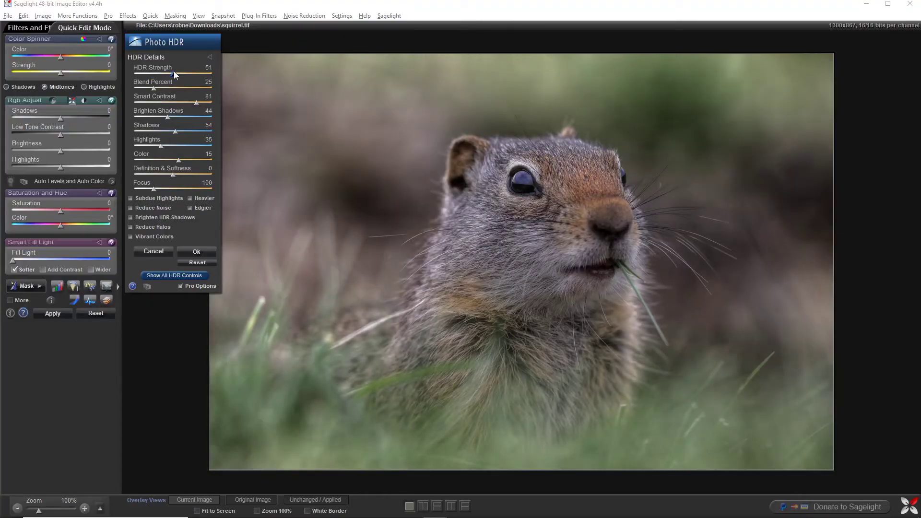
{"action": "left_click_drag", "start_coordinate": [174, 71], "coordinate": [157, 74]}
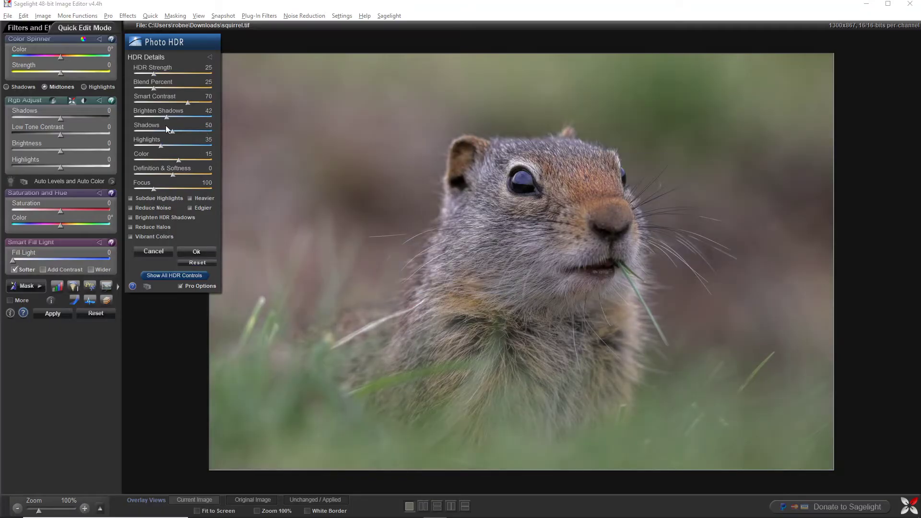
{"action": "left_click_drag", "start_coordinate": [177, 133], "coordinate": [189, 103]}
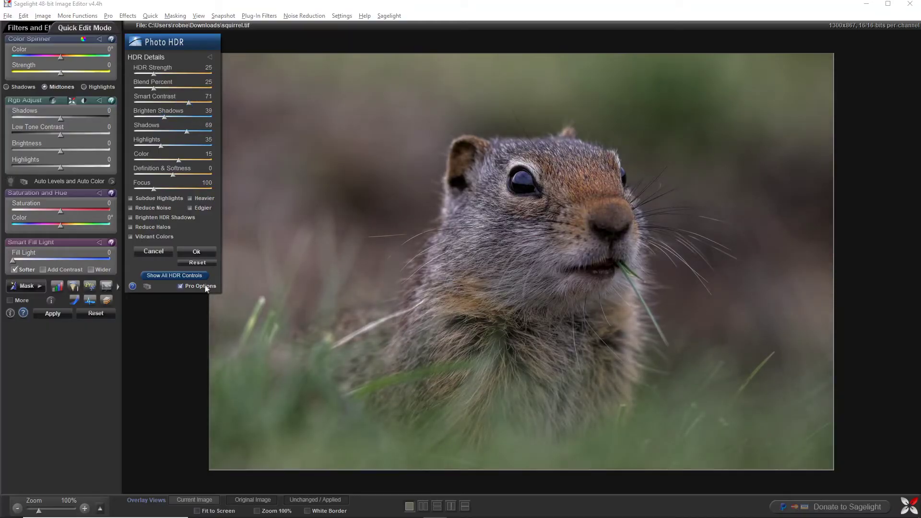
{"action": "left_click", "coordinate": [206, 253]}
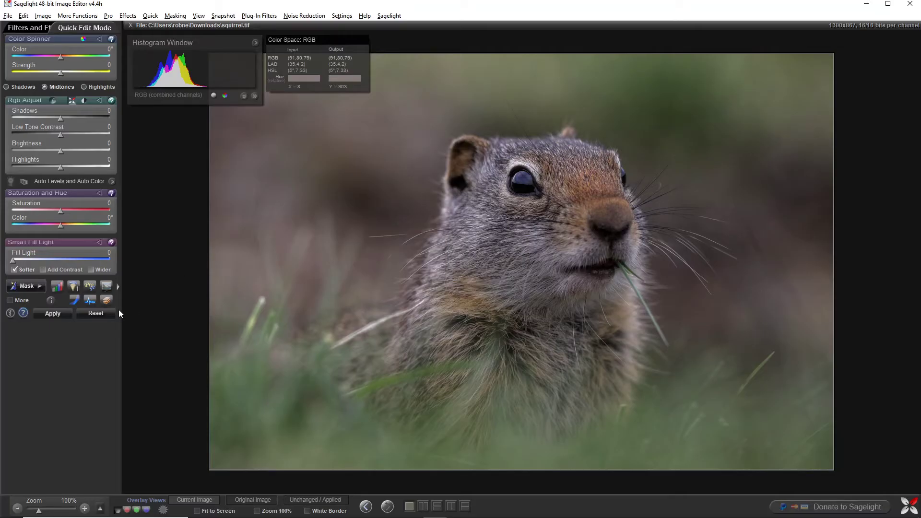
Raise Smart Light's Smart Contrast to 32 on the squirrel photo and accept it
{"action": "left_click", "coordinate": [74, 286]}
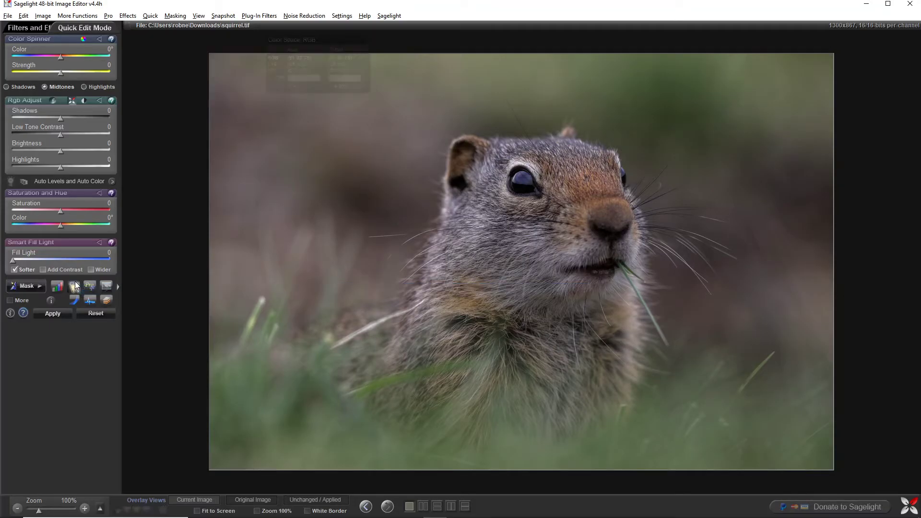
{"action": "left_click_drag", "start_coordinate": [59, 166], "coordinate": [79, 164]}
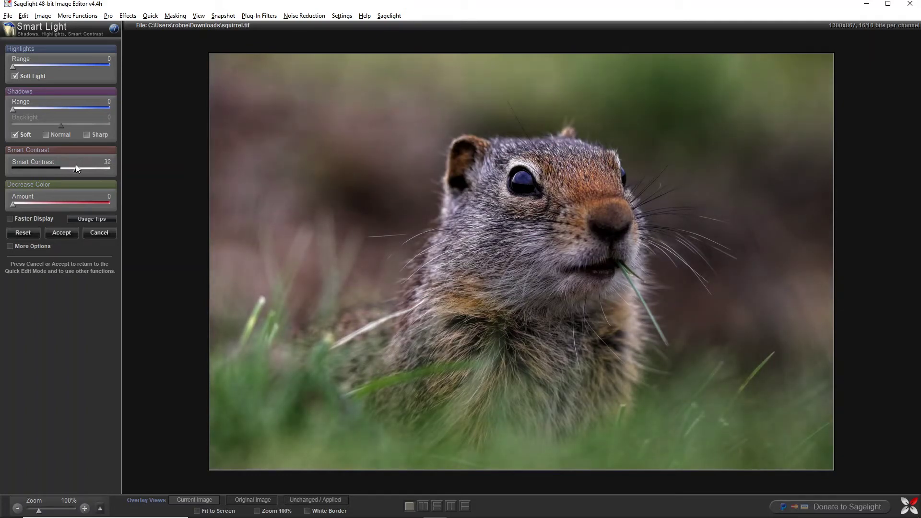
{"action": "left_click", "coordinate": [62, 232]}
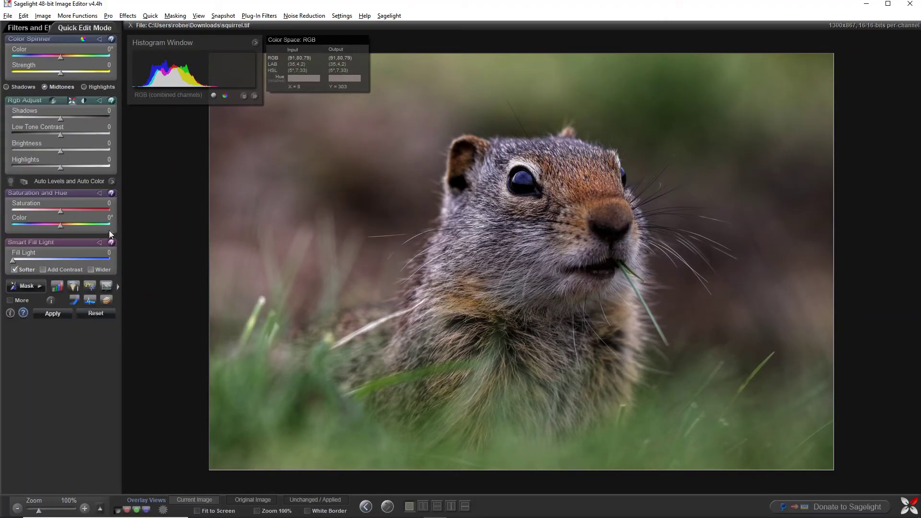
{"action": "left_click", "coordinate": [71, 16]}
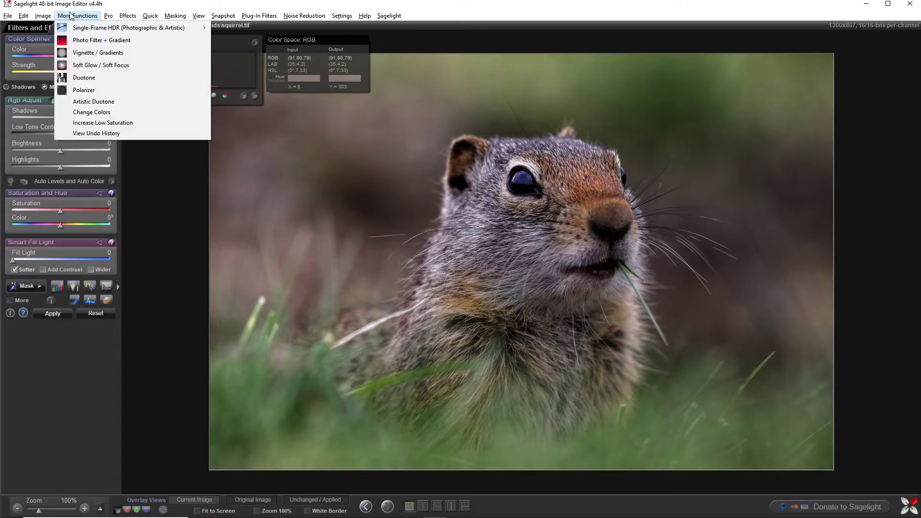
Add a Hard Mix vignette with Transparency 74, centred on the squirrel's snout
{"action": "left_click", "coordinate": [80, 53]}
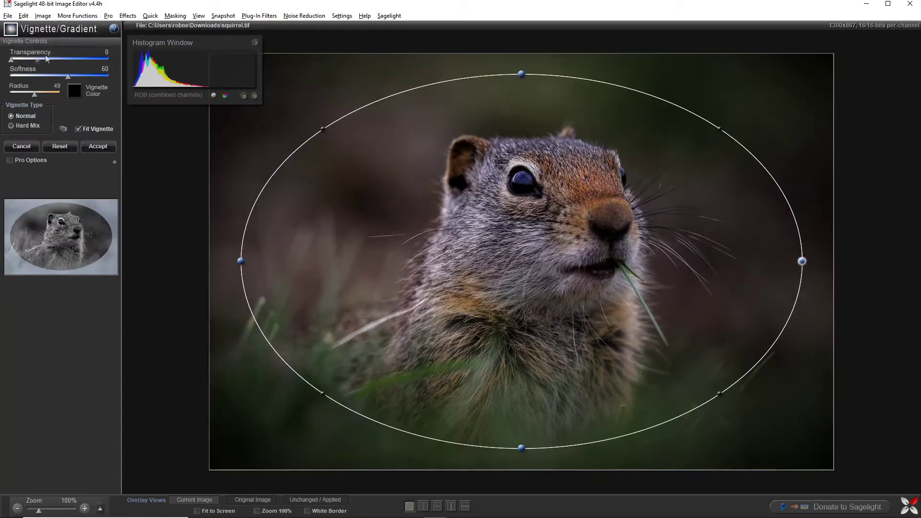
{"action": "mouse_move", "coordinate": [30, 60]}
{"action": "left_mouse_down"}
{"action": "mouse_move", "coordinate": [99, 60]}
{"action": "mouse_move", "coordinate": [82, 59]}
{"action": "left_mouse_up"}
{"action": "left_click", "coordinate": [26, 125]}
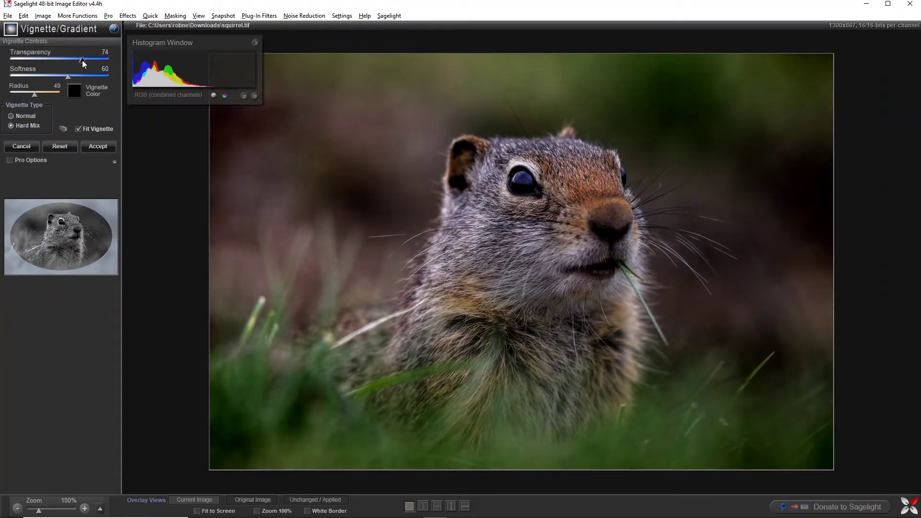
{"action": "left_click_drag", "start_coordinate": [393, 242], "coordinate": [563, 238]}
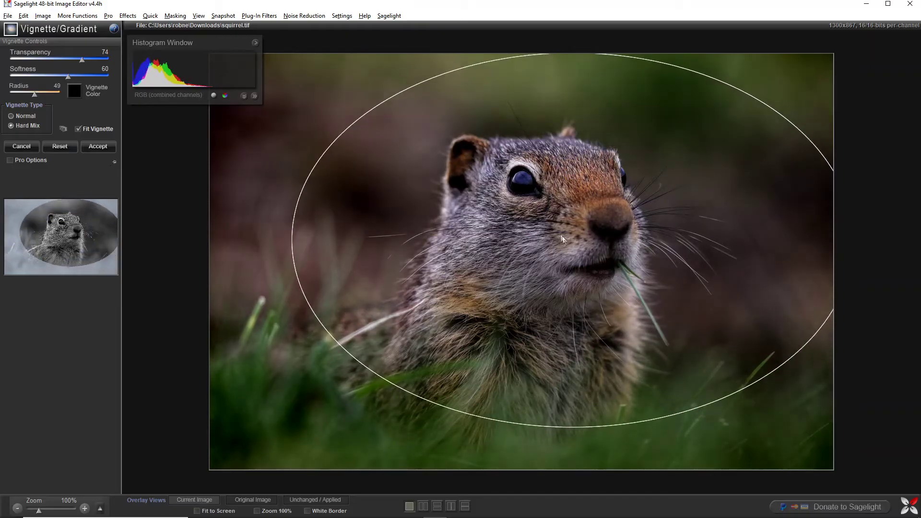
{"action": "left_click", "coordinate": [112, 149]}
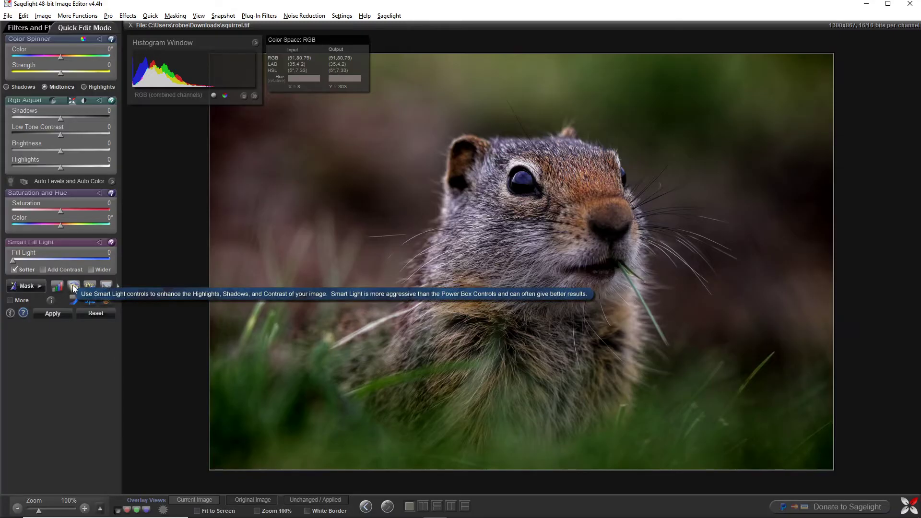
{"action": "left_click", "coordinate": [72, 285]}
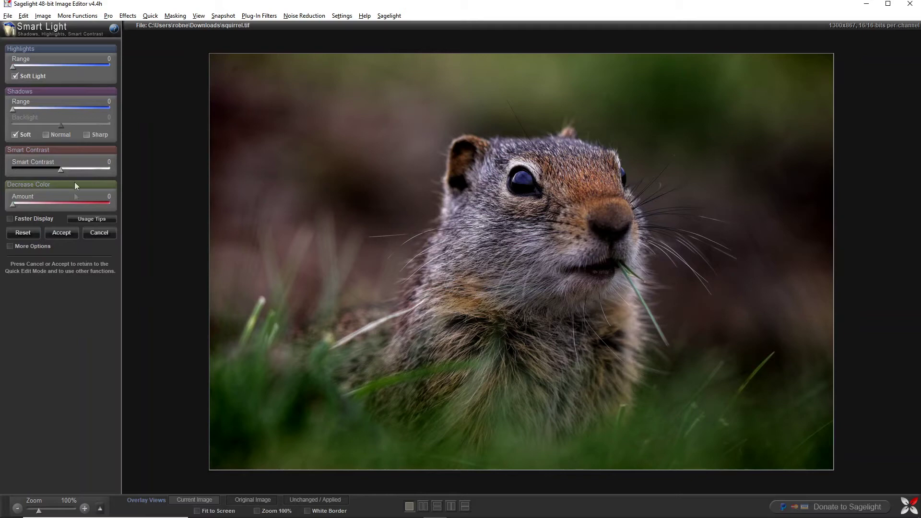
Push Smart Contrast further to about 35 and preview the squirrel photo full screen
{"action": "left_click_drag", "start_coordinate": [60, 168], "coordinate": [71, 166]}
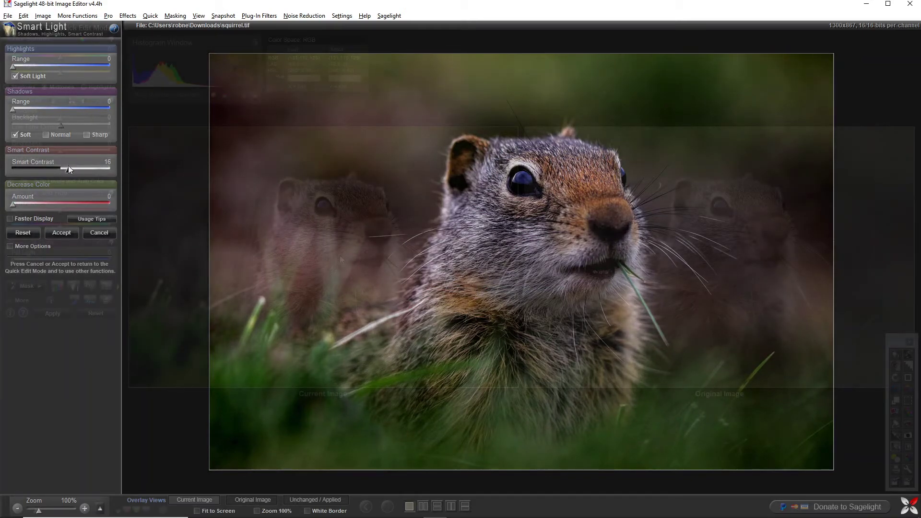
{"action": "left_click_drag", "start_coordinate": [68, 165], "coordinate": [77, 168]}
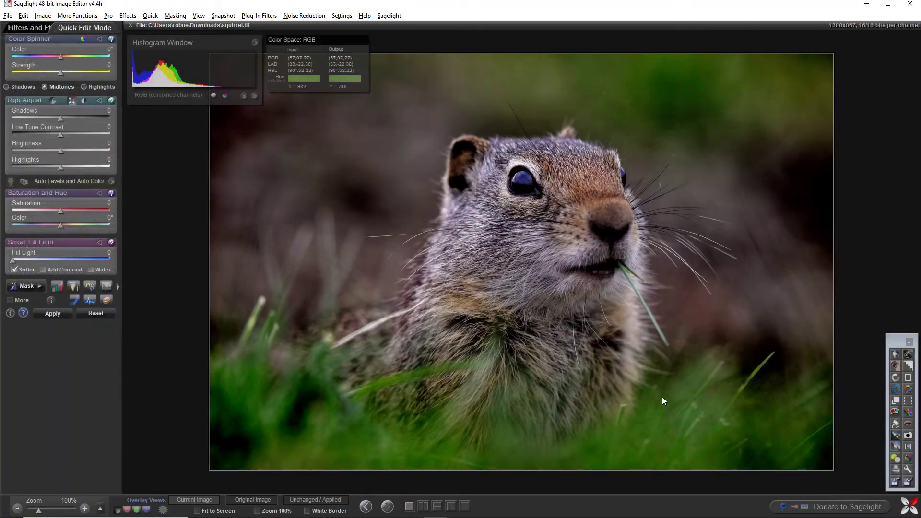
{"action": "left_click", "coordinate": [908, 447]}
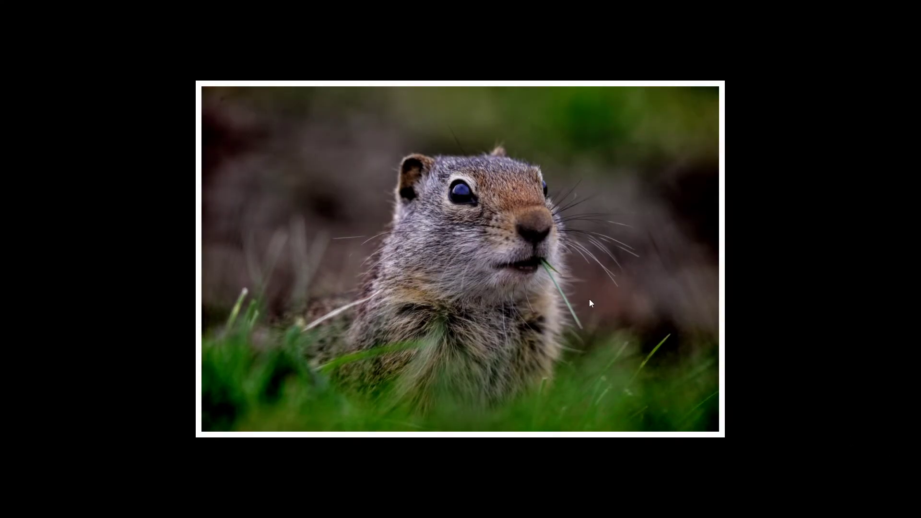
Close the full-screen preview and bring in the macaw photo from the clipboard
{"action": "key", "text": "Escape"}
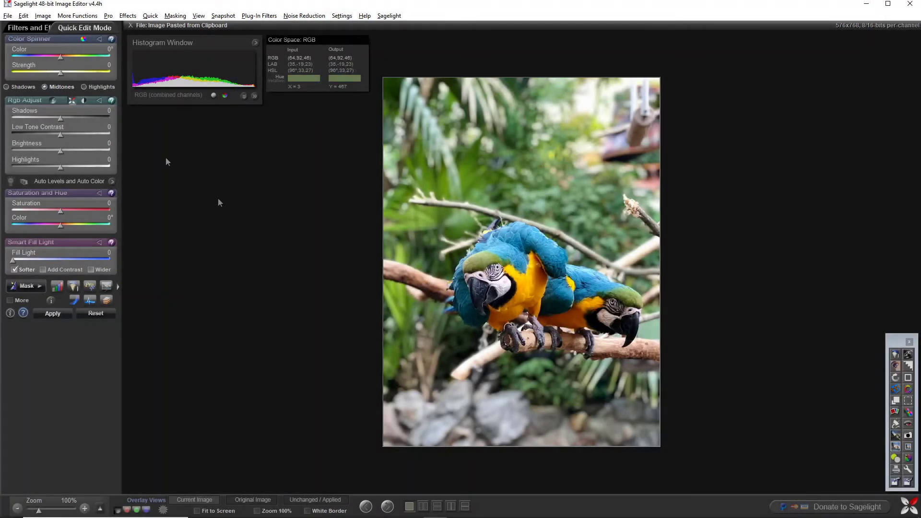
{"action": "left_click", "coordinate": [77, 16]}
Apply HDR Details to the macaw photo with Blend Percent 13, Shadows 61, Highlights 28
{"action": "mouse_move", "coordinate": [144, 28]}
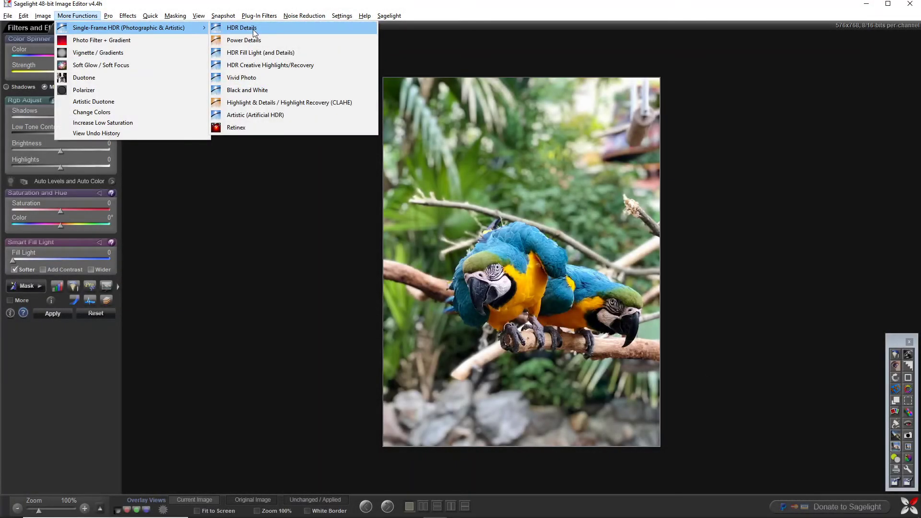
{"action": "left_click", "coordinate": [253, 30]}
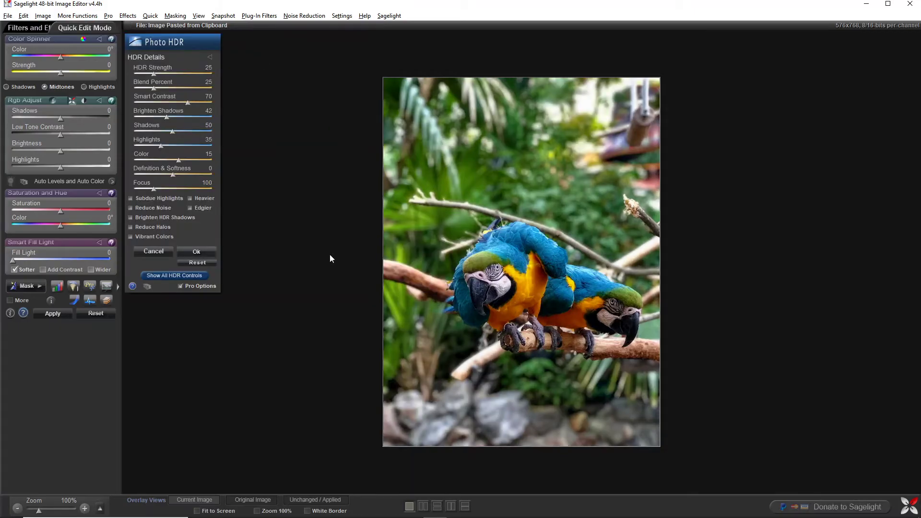
{"action": "left_click", "coordinate": [326, 500]}
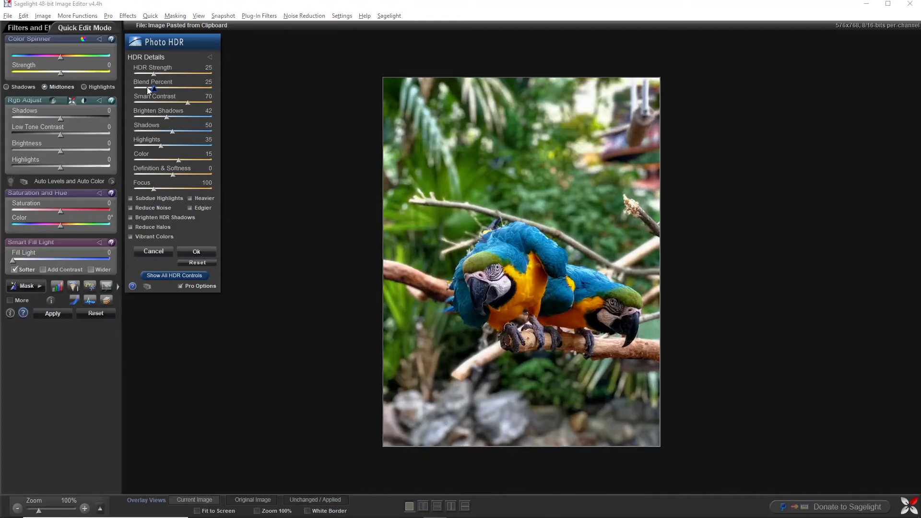
{"action": "left_click_drag", "start_coordinate": [147, 87], "coordinate": [142, 88]}
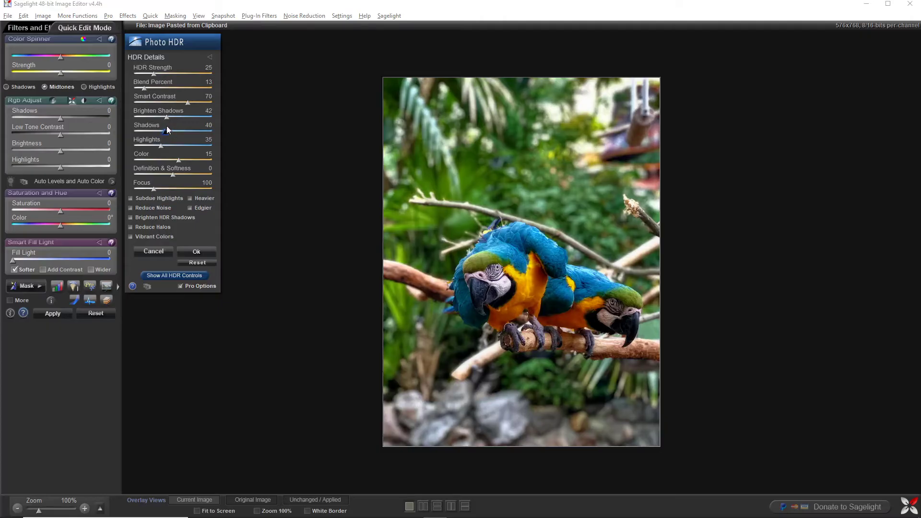
{"action": "left_click_drag", "start_coordinate": [167, 128], "coordinate": [184, 129]}
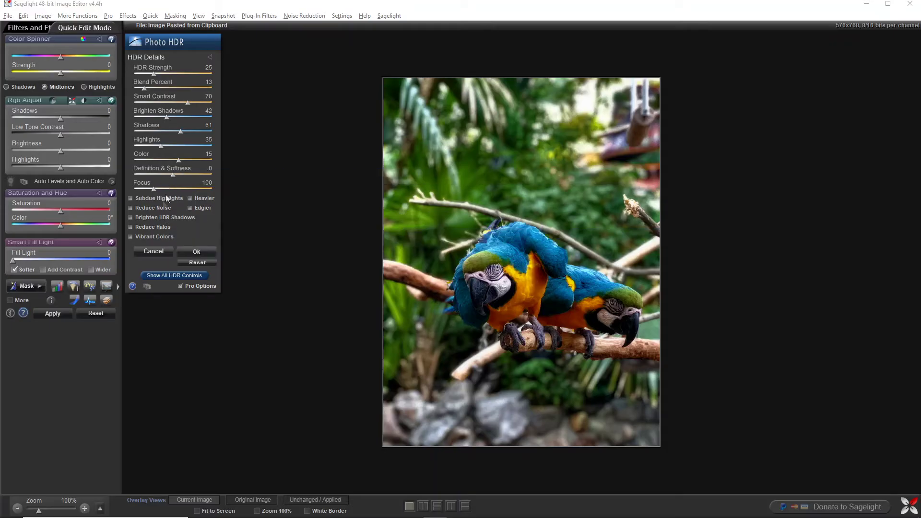
{"action": "left_click_drag", "start_coordinate": [158, 145], "coordinate": [154, 146]}
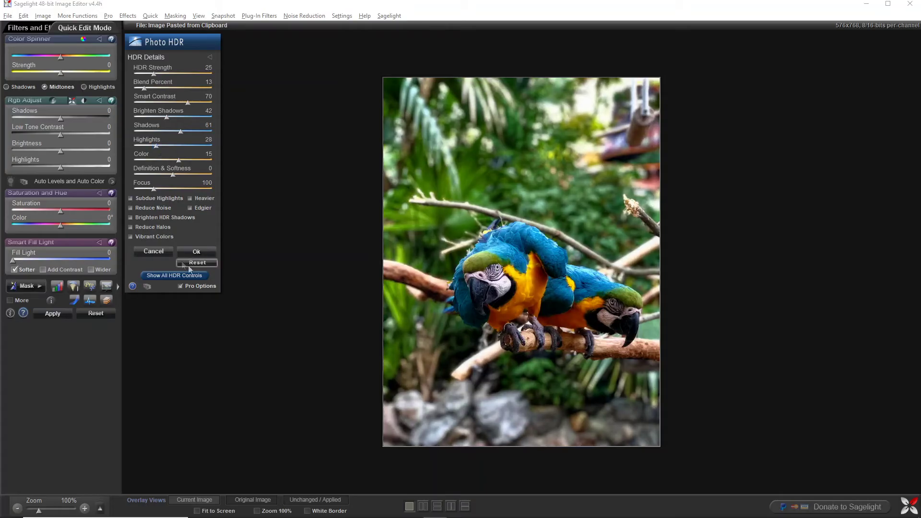
{"action": "left_click", "coordinate": [149, 253]}
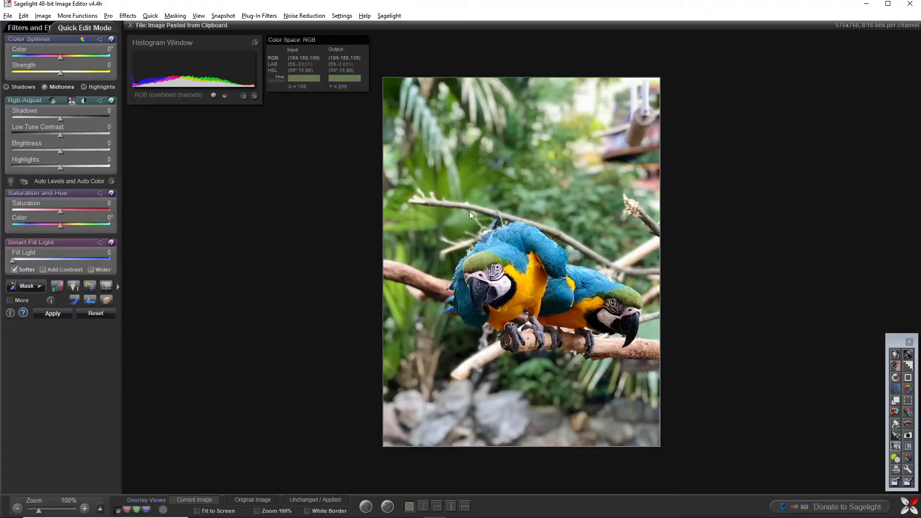
{"action": "left_click", "coordinate": [532, 169], "text": "ctrl"}
Build a YUV luminance mask at Y 0.580 with Feather 37 in Advanced Masking
{"action": "left_click", "coordinate": [527, 339]}
{"action": "left_click_drag", "start_coordinate": [570, 178], "coordinate": [102, 83]}
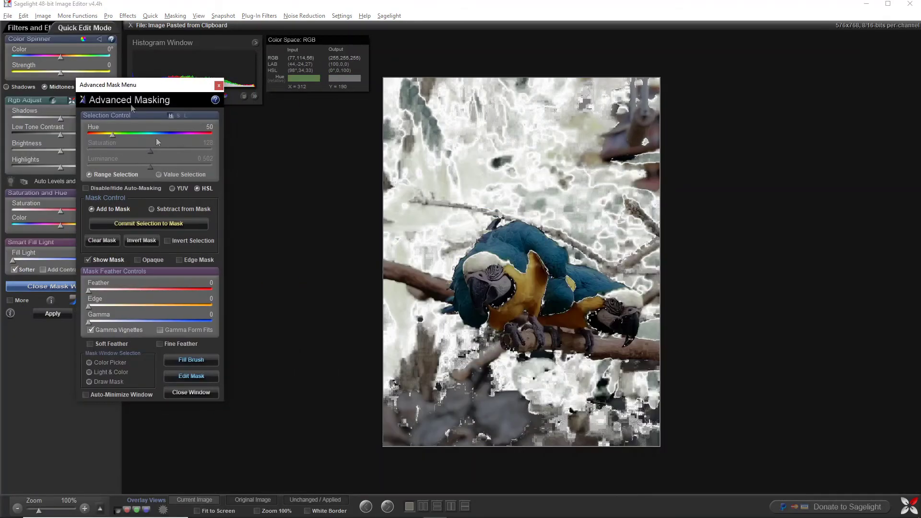
{"action": "left_click", "coordinate": [171, 188]}
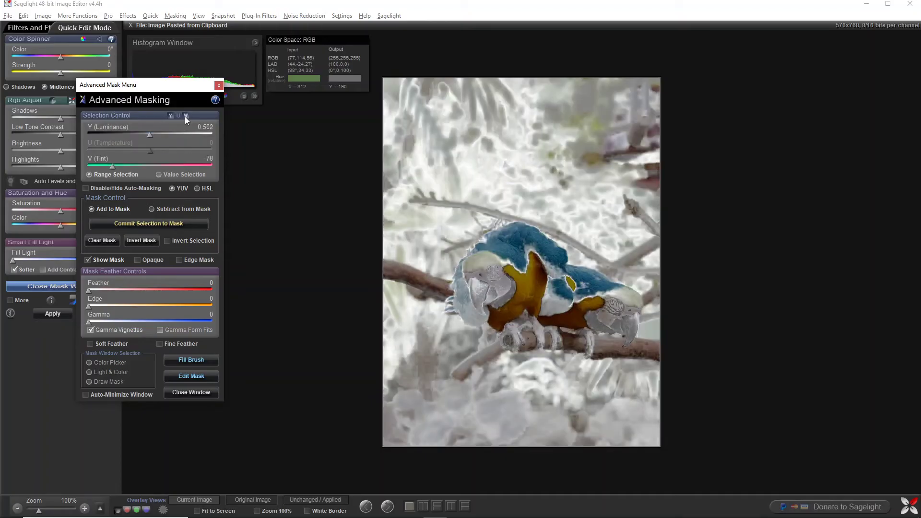
{"action": "left_click", "coordinate": [186, 116]}
{"action": "left_click_drag", "start_coordinate": [150, 135], "coordinate": [226, 137]}
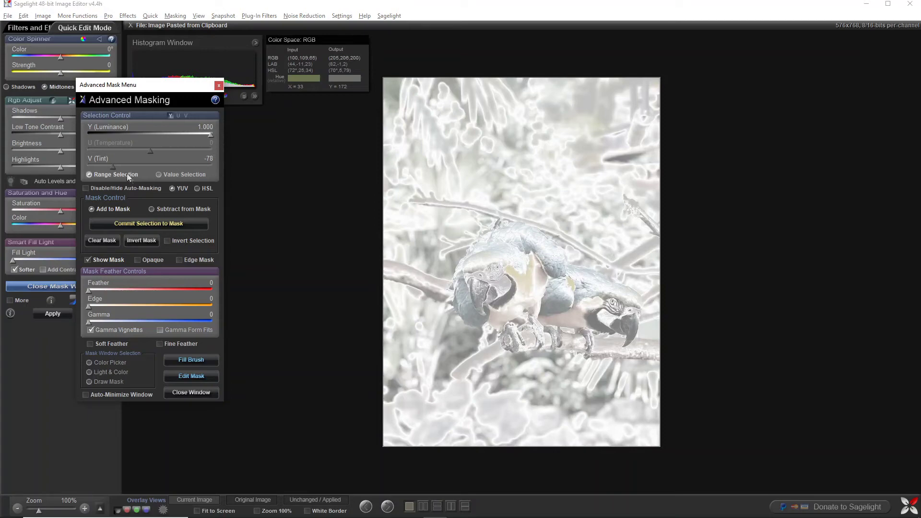
{"action": "left_click_drag", "start_coordinate": [210, 135], "coordinate": [163, 133]}
{"action": "left_click_drag", "start_coordinate": [89, 290], "coordinate": [119, 291]}
{"action": "mouse_move", "coordinate": [162, 134]}
{"action": "left_mouse_down"}
{"action": "mouse_move", "coordinate": [151, 133]}
{"action": "mouse_move", "coordinate": [159, 136]}
{"action": "left_mouse_up"}
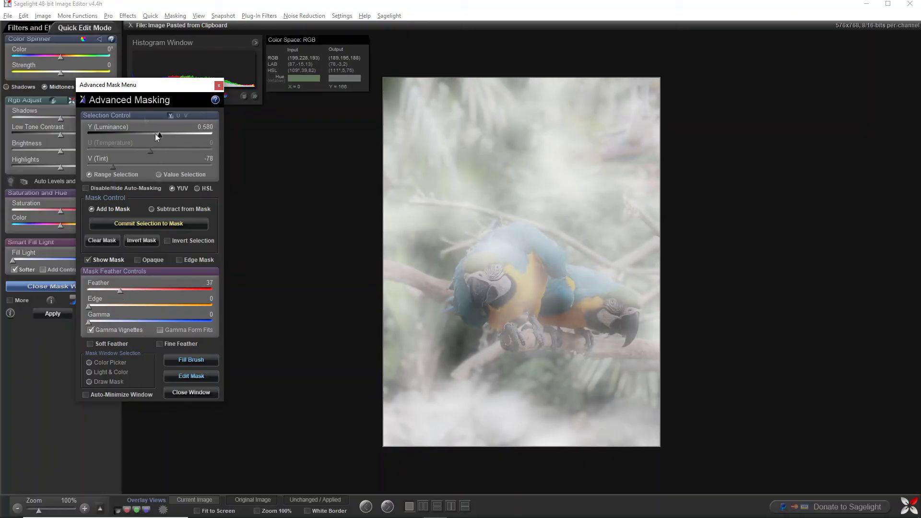
Darken the masked background with a pulled-down curve, then close the masking and Curves windows
{"action": "left_click", "coordinate": [89, 300]}
{"action": "left_click_drag", "start_coordinate": [82, 145], "coordinate": [105, 165]}
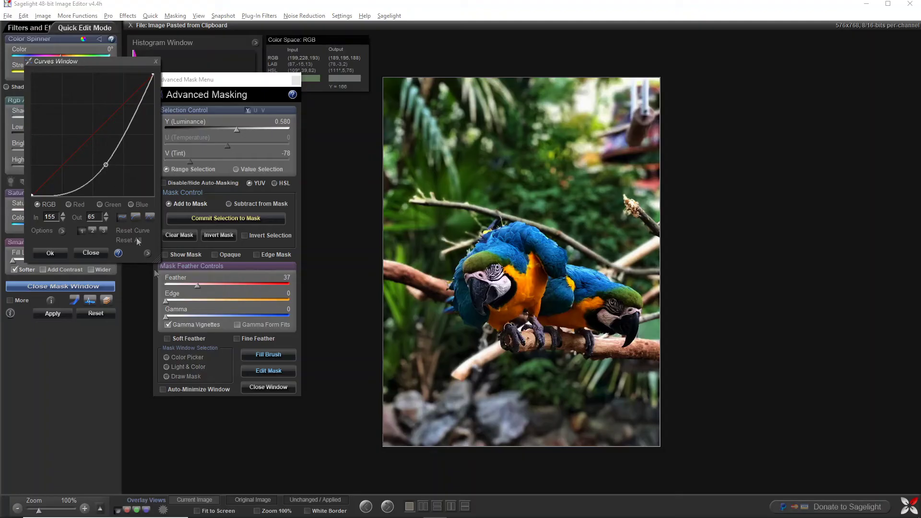
{"action": "left_click", "coordinate": [50, 253]}
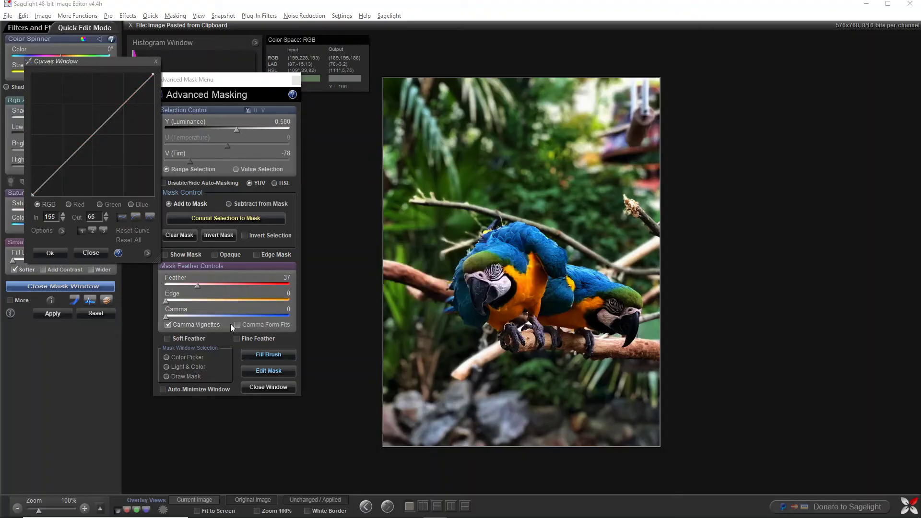
{"action": "left_click", "coordinate": [232, 248]}
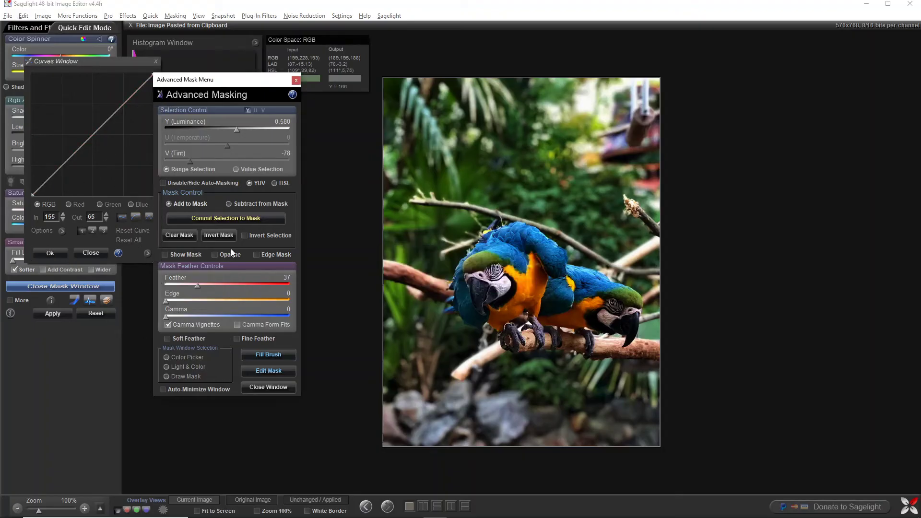
{"action": "left_click", "coordinate": [269, 390]}
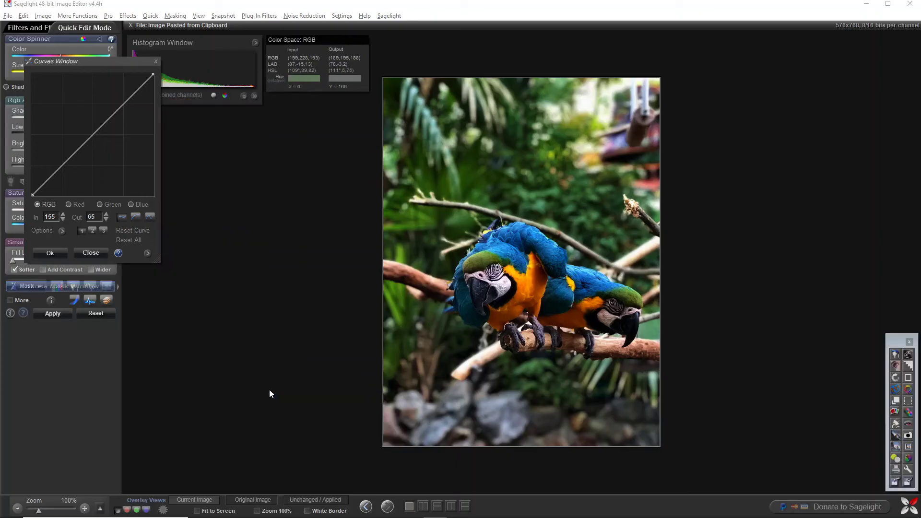
{"action": "left_click", "coordinate": [156, 62]}
{"action": "left_click", "coordinate": [23, 15]}
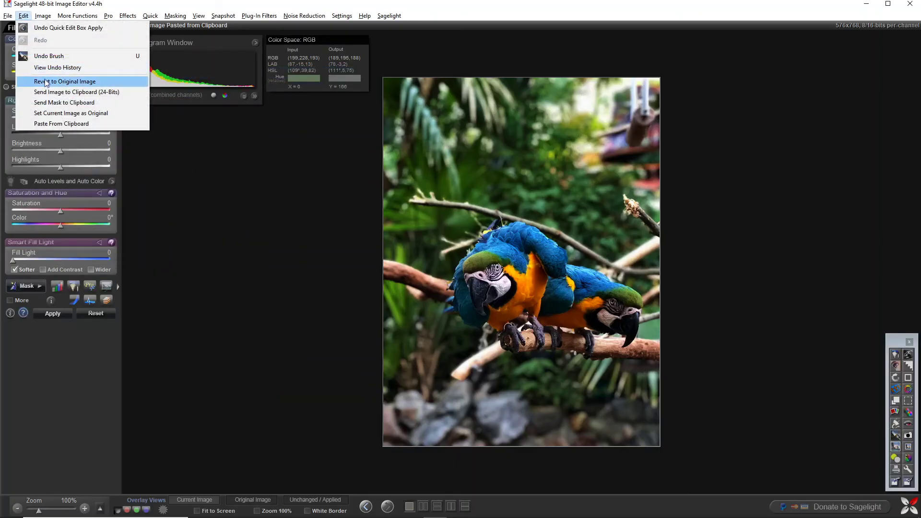
Use the Undo Brush to restore the left parrot's head and chest
{"action": "left_click", "coordinate": [48, 56]}
{"action": "mouse_move", "coordinate": [476, 300]}
{"action": "left_mouse_down"}
{"action": "mouse_move", "coordinate": [539, 259]}
{"action": "mouse_move", "coordinate": [506, 239]}
{"action": "mouse_move", "coordinate": [530, 260]}
{"action": "mouse_move", "coordinate": [401, 267]}
{"action": "mouse_move", "coordinate": [503, 257]}
{"action": "mouse_move", "coordinate": [486, 260]}
{"action": "mouse_move", "coordinate": [505, 237]}
{"action": "mouse_move", "coordinate": [533, 243]}
{"action": "mouse_move", "coordinate": [519, 253]}
{"action": "mouse_move", "coordinate": [516, 234]}
{"action": "mouse_move", "coordinate": [561, 277]}
{"action": "mouse_move", "coordinate": [524, 258]}
{"action": "mouse_move", "coordinate": [524, 348]}
{"action": "left_mouse_up"}
{"action": "left_click", "coordinate": [83, 107]}
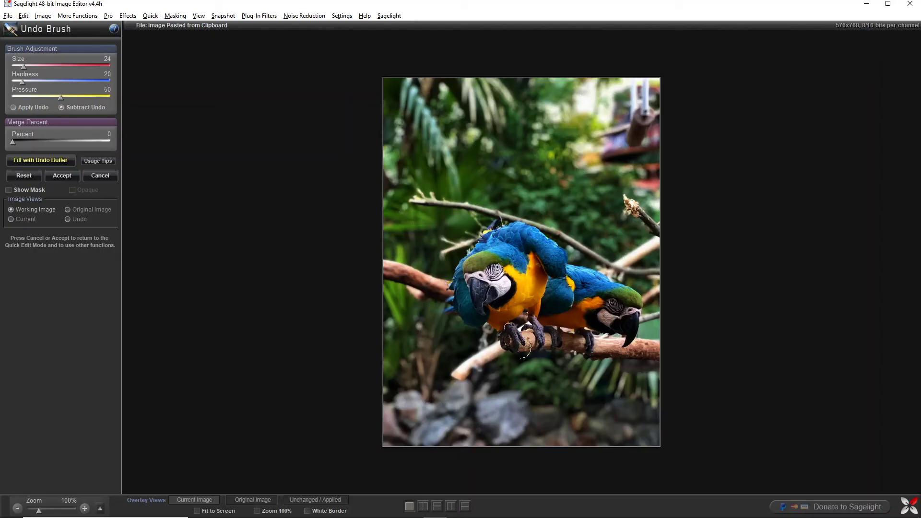
{"action": "left_click", "coordinate": [38, 107]}
Compare the working image against the undo version and the original image
{"action": "left_click", "coordinate": [74, 220]}
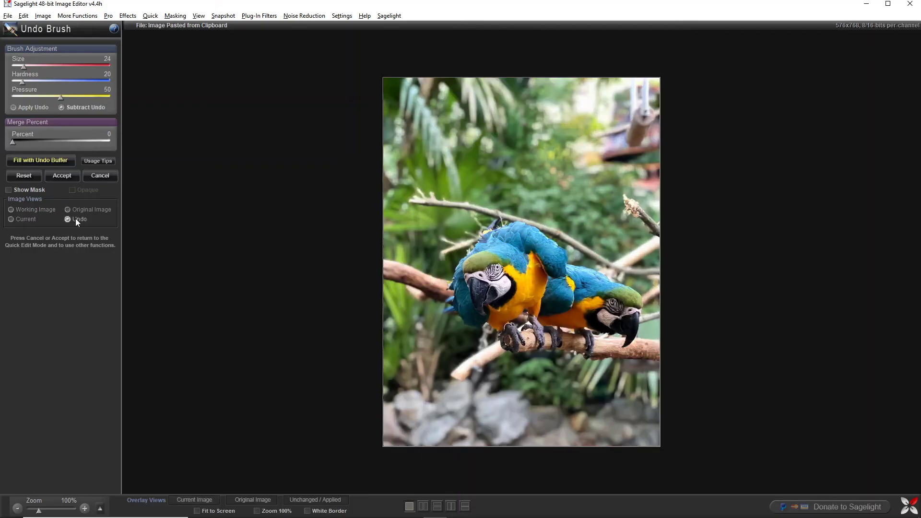
{"action": "left_click", "coordinate": [15, 220]}
{"action": "left_click", "coordinate": [15, 219]}
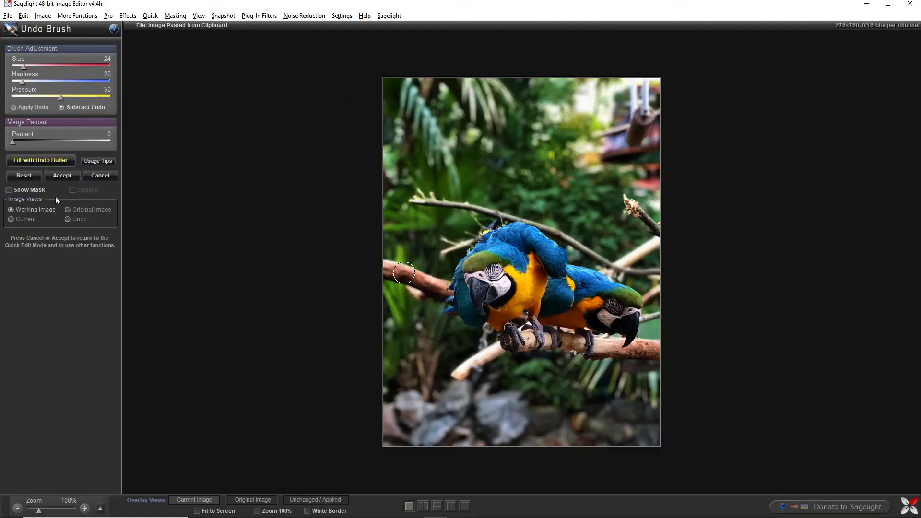
{"action": "left_click", "coordinate": [70, 221]}
{"action": "left_click", "coordinate": [74, 210]}
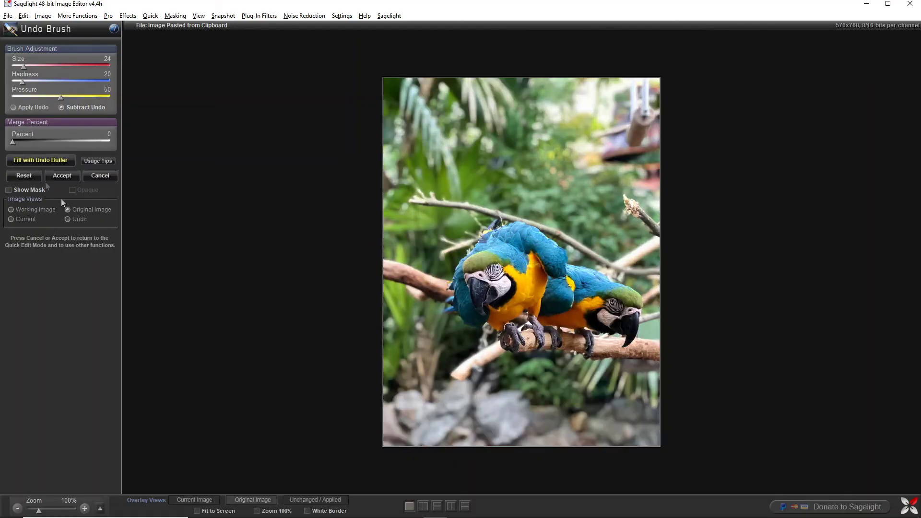
Brush over the macaw's chest once more and accept the touch-ups
{"action": "left_click", "coordinate": [41, 107]}
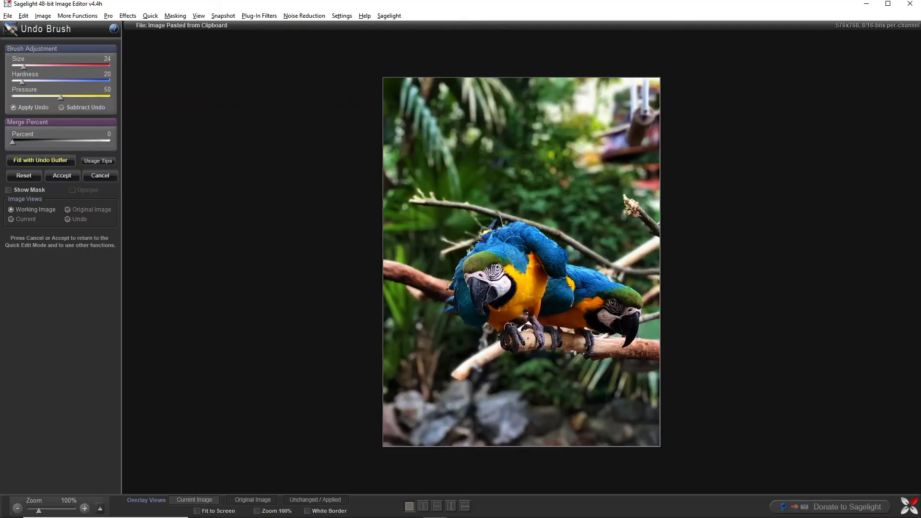
{"action": "left_click", "coordinate": [92, 110]}
{"action": "mouse_move", "coordinate": [507, 269]}
{"action": "left_mouse_down"}
{"action": "mouse_move", "coordinate": [533, 281]}
{"action": "mouse_move", "coordinate": [521, 326]}
{"action": "left_mouse_up"}
{"action": "left_click", "coordinate": [62, 176]}
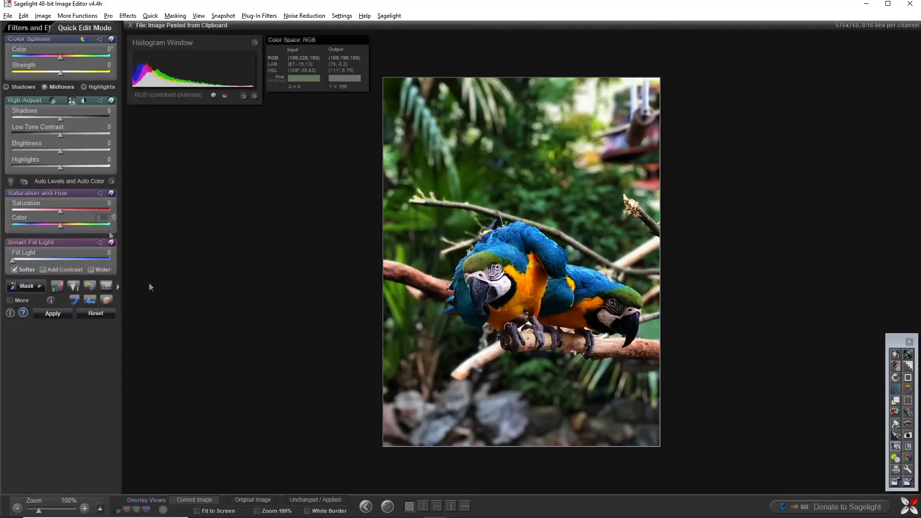
Display the edited macaw photo beside the original in side-by-side view
{"action": "left_click", "coordinate": [423, 506]}
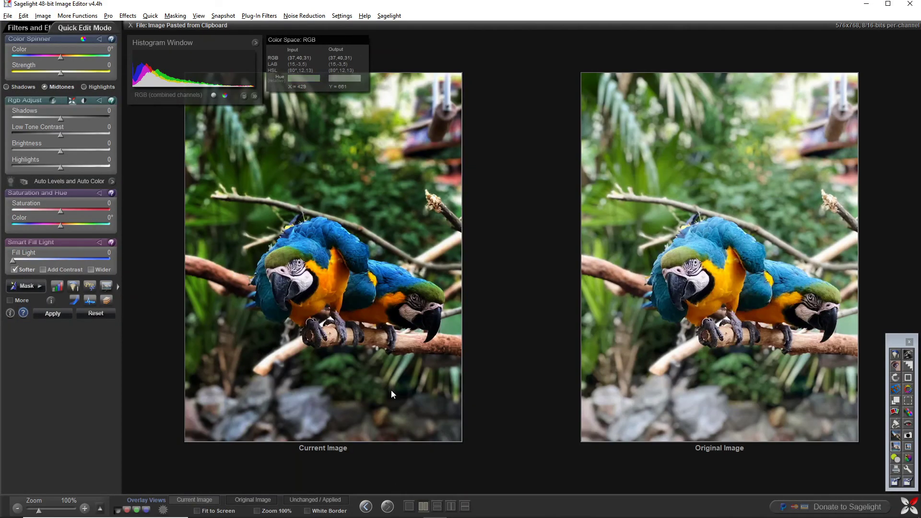